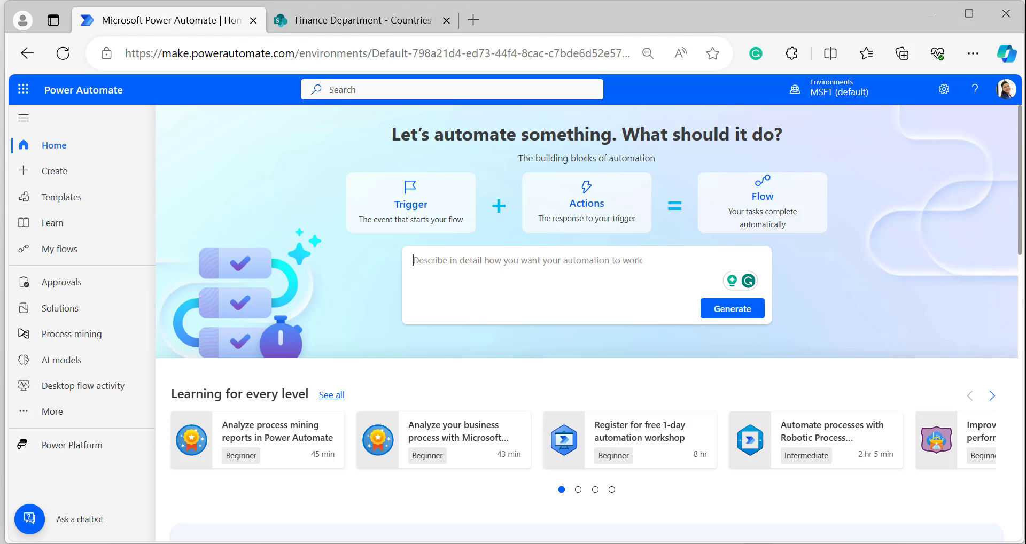
Leave the Countries List and open the Finance Department's User Registration list
left_click(352, 17)
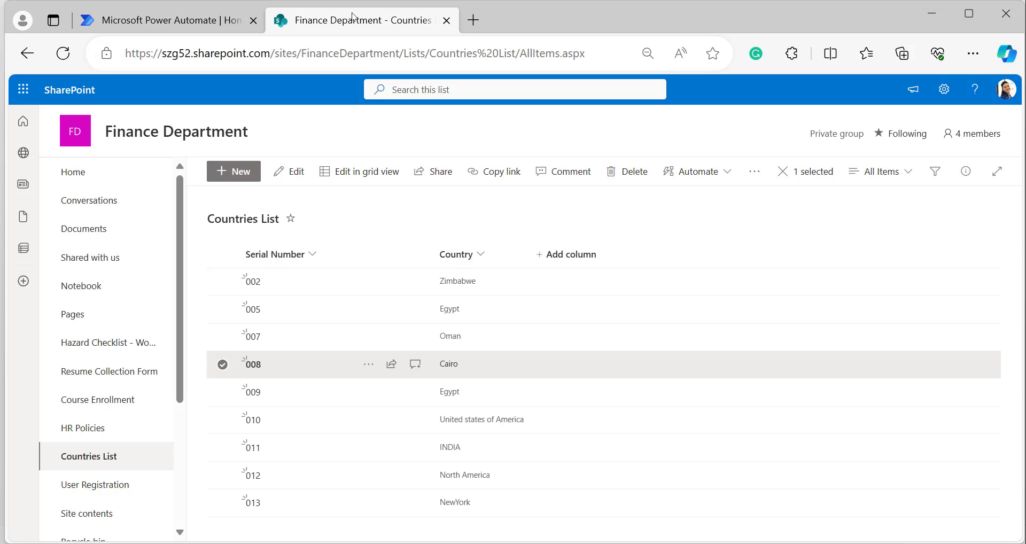
key("Escape")
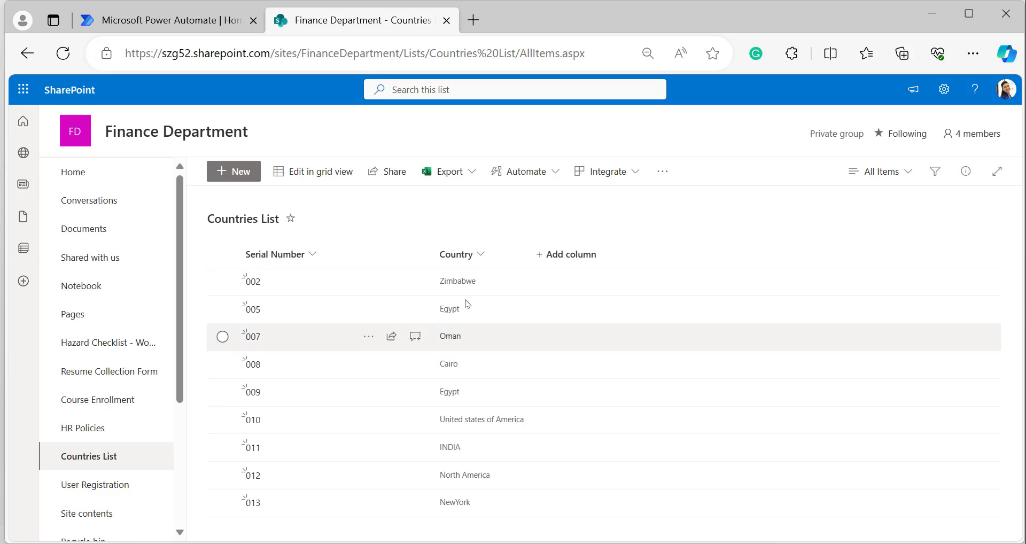
scroll(80, 395, "down", 1)
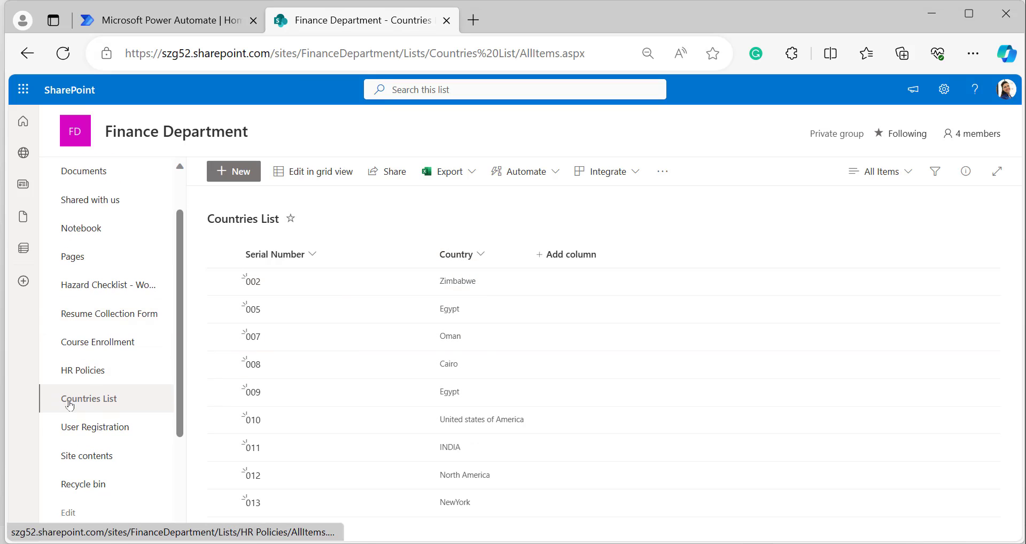
left_click(84, 431)
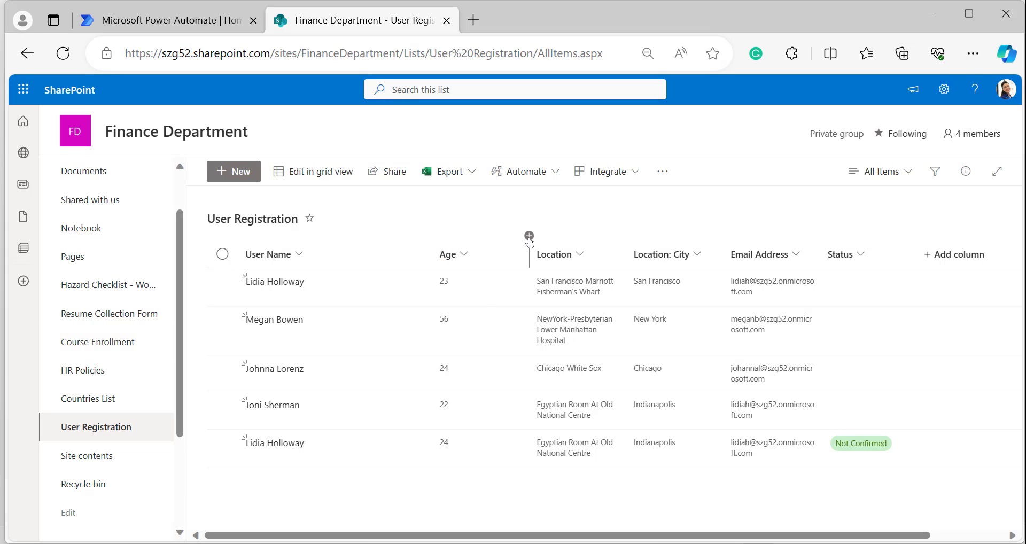
Start a new Lookup column in User Registration named Country
left_click(530, 236)
scroll(467, 344, "down", 3)
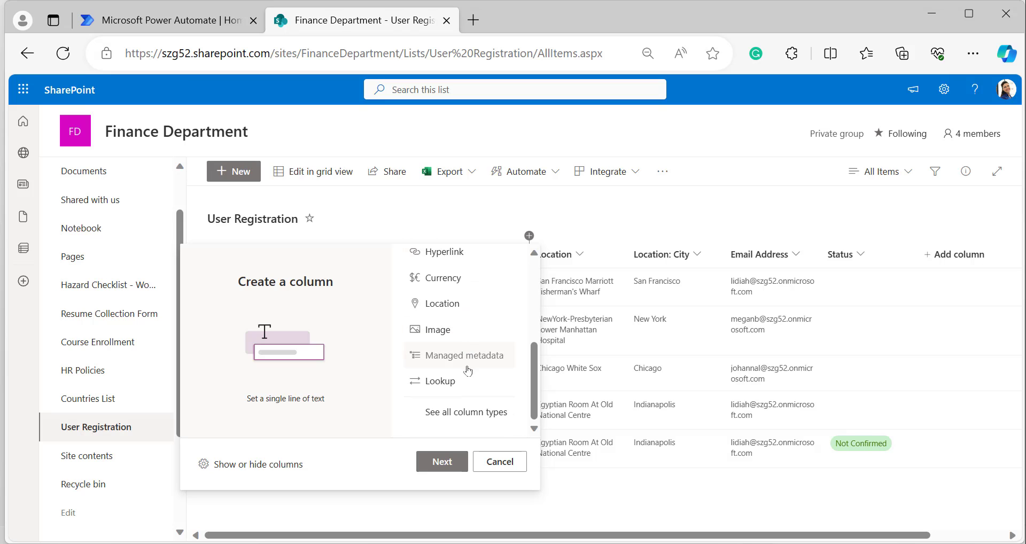
left_click(455, 383)
left_click(448, 462)
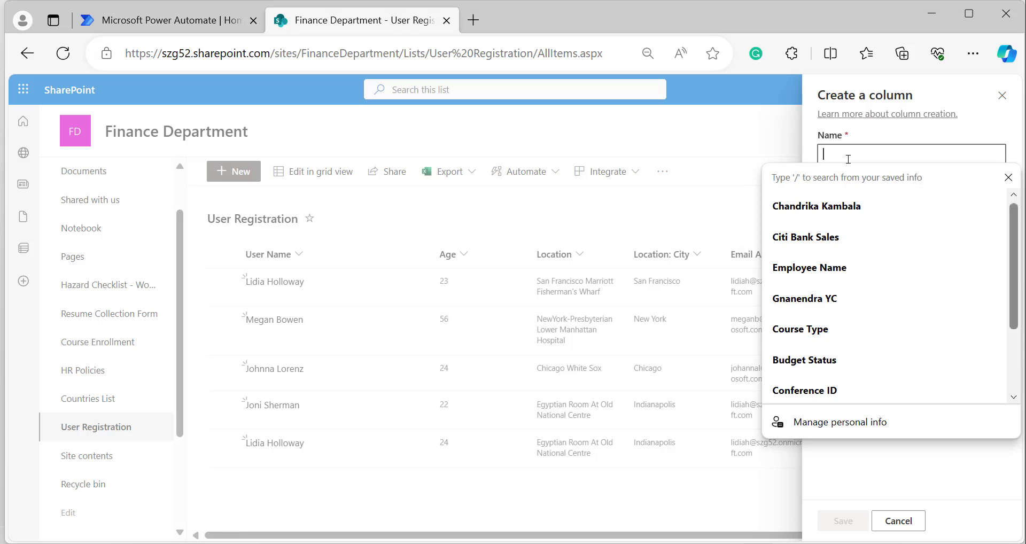
type("Country")
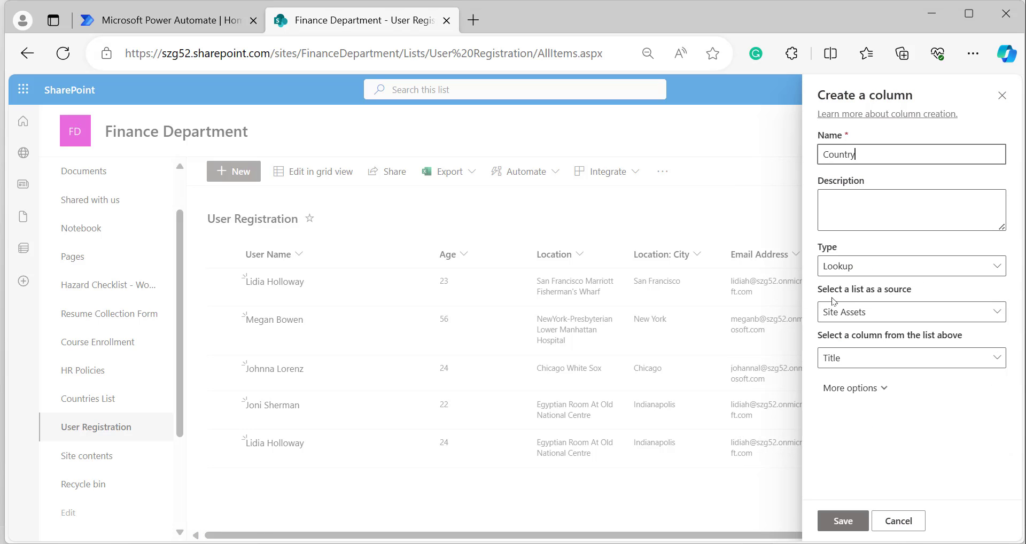
Source the lookup from Countries List's Country column and save the column
left_click(982, 321)
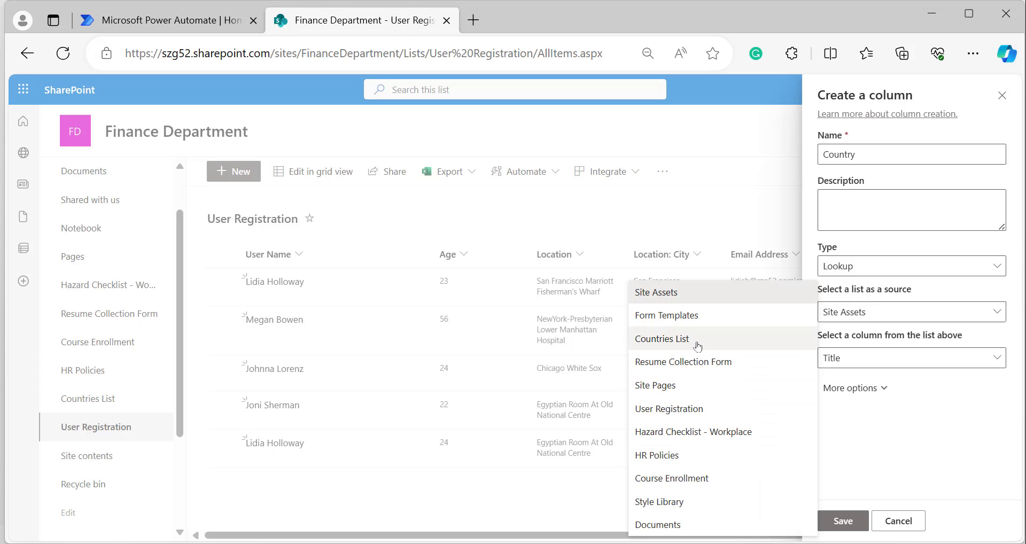
left_click(696, 345)
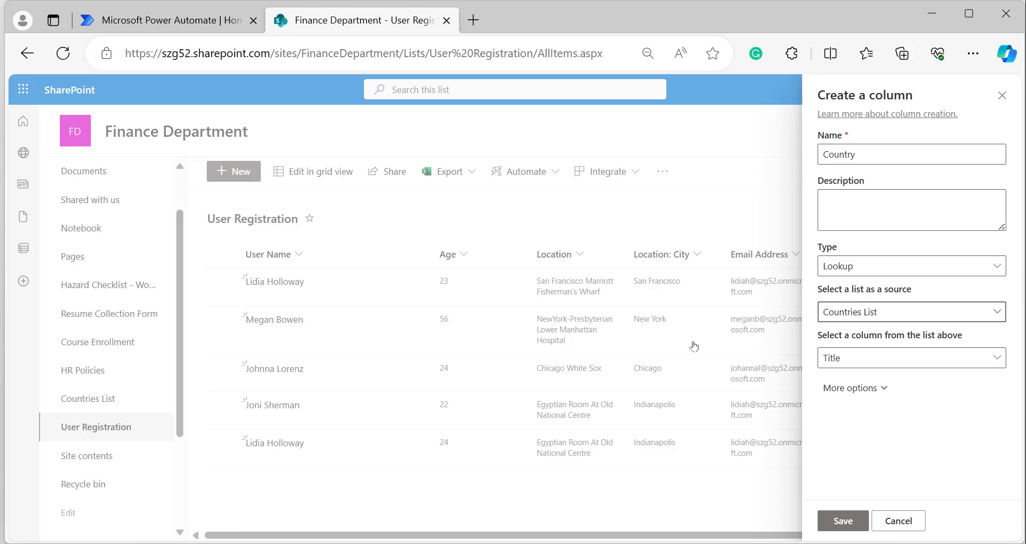
left_click(829, 358)
left_click(842, 341)
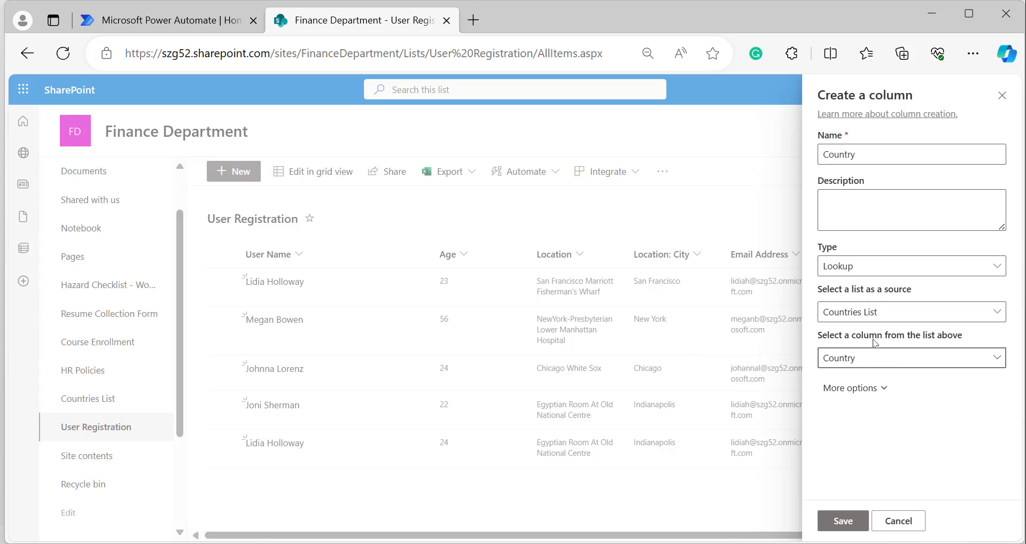
left_click(908, 368)
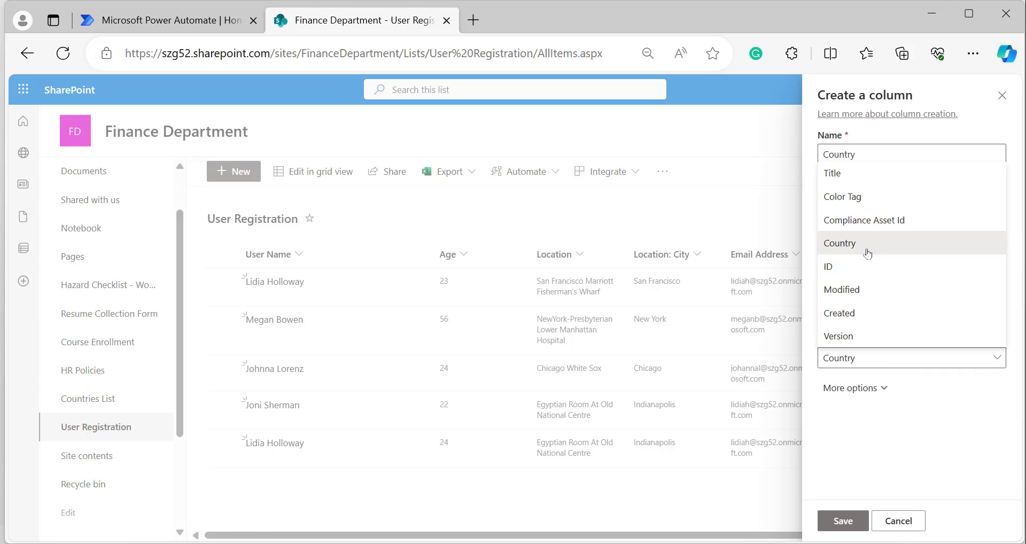
left_click(886, 363)
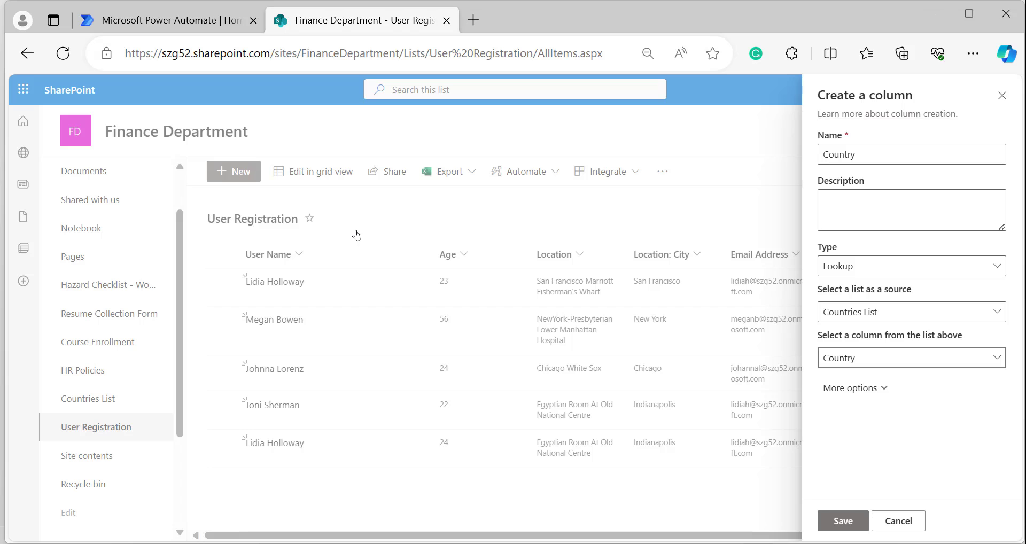
left_click(843, 520)
Preview the Country lookup dropdown in grid view, then return to Power Automate
left_click(304, 177)
left_click(473, 288)
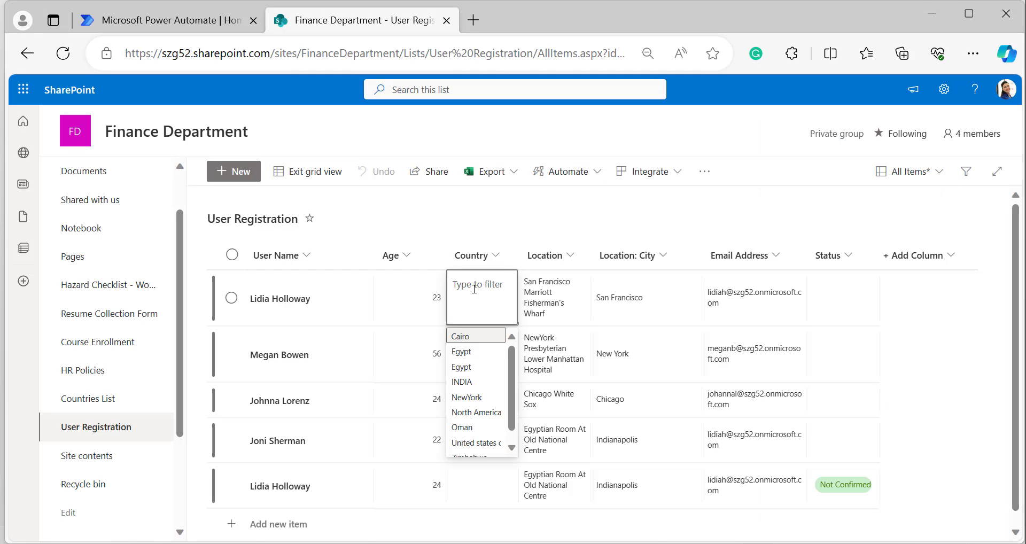
scroll(476, 346, "down", 1)
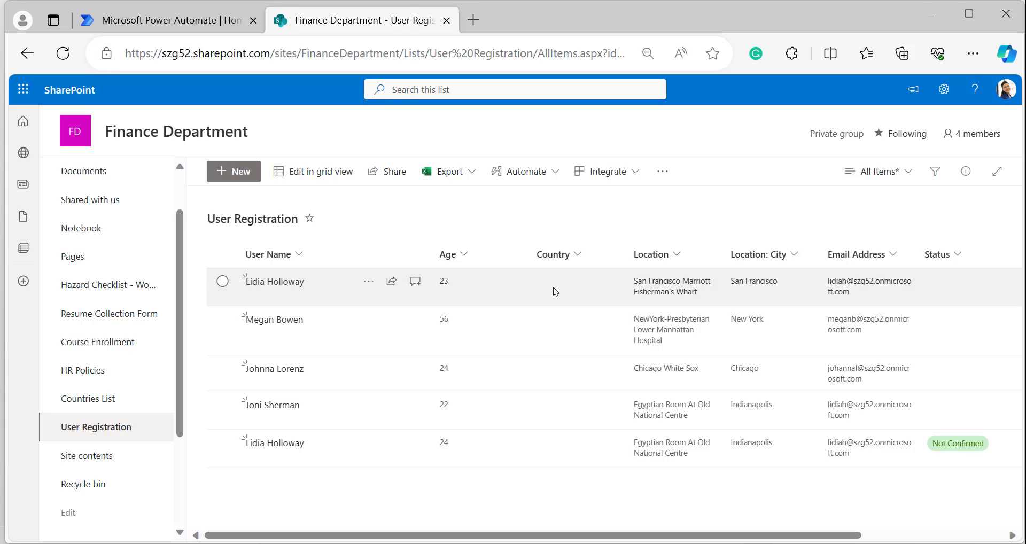
left_click(139, 20)
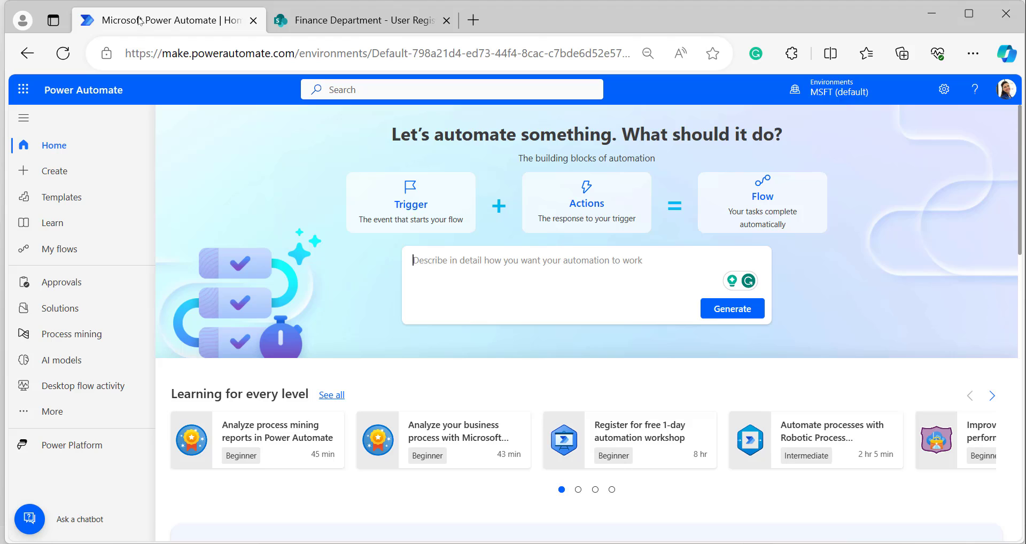
Create automated cloud flow 'Look Up Column Updating' triggered by SharePoint 'When an item is created'
left_click(48, 175)
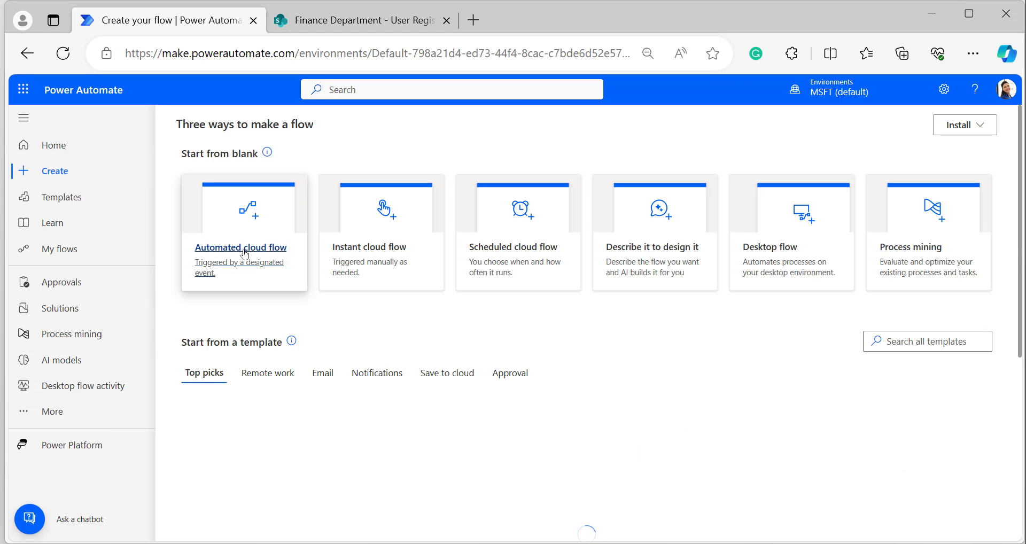
left_click(244, 253)
left_click(572, 193)
type("Look Up Column Updating")
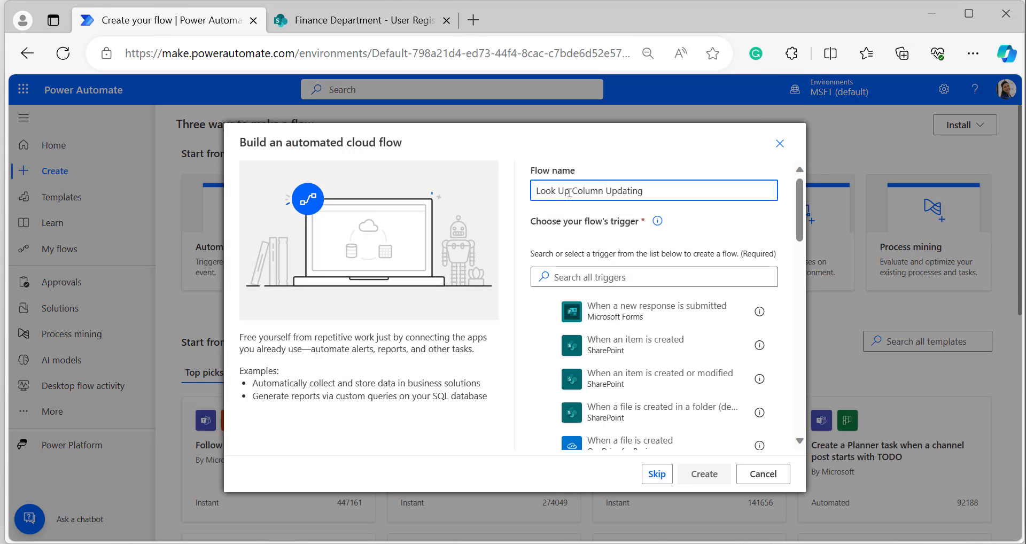
scroll(692, 328, "down", 1)
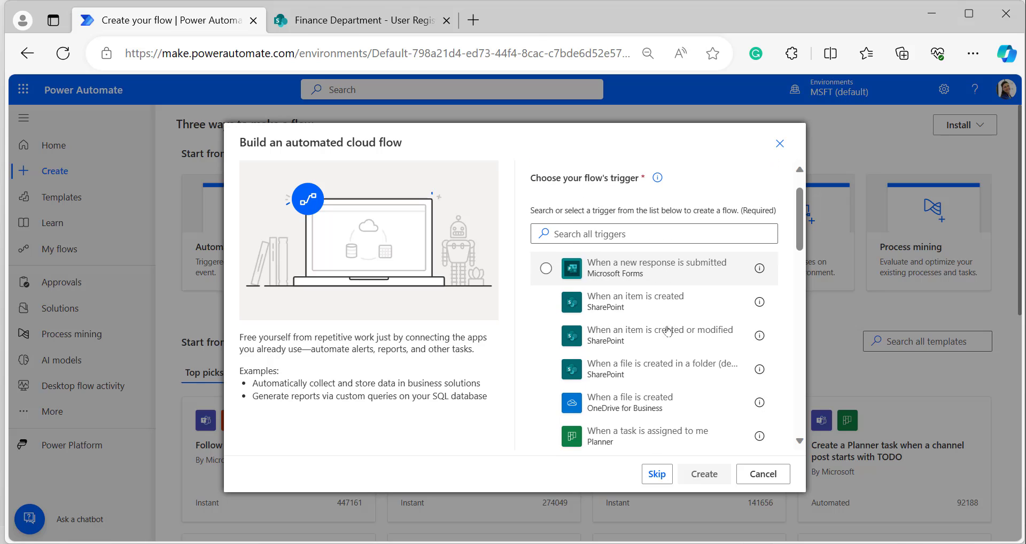
left_click(548, 303)
left_click(704, 474)
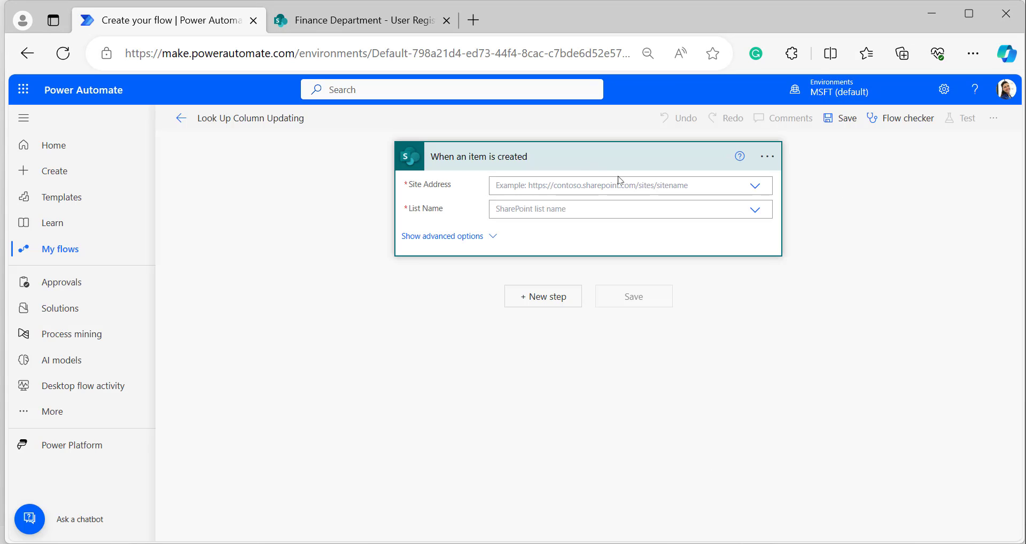
Add a SharePoint Get item step reading User Registration on Finance Department by the trigger's ID
left_click(755, 187)
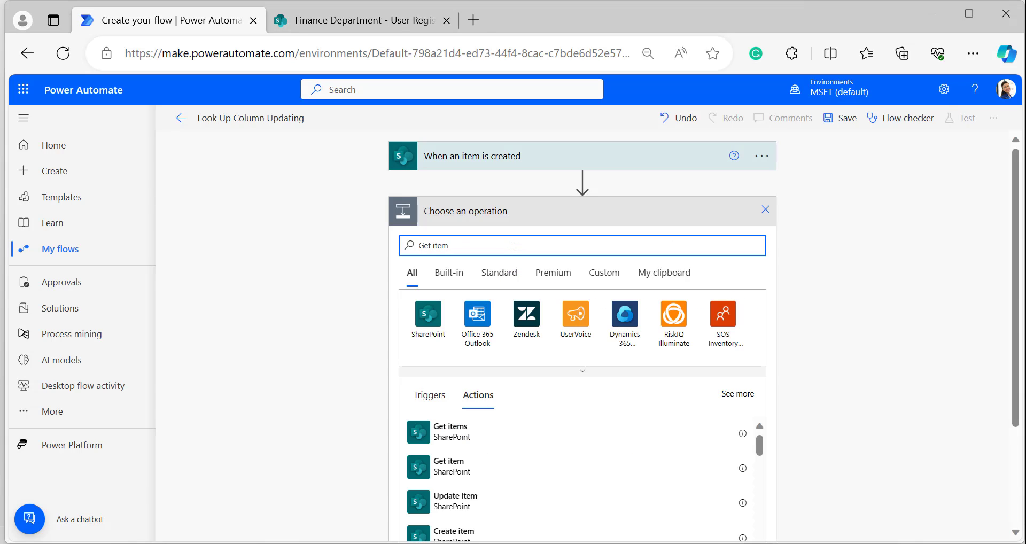
left_click(449, 461)
left_click(756, 241)
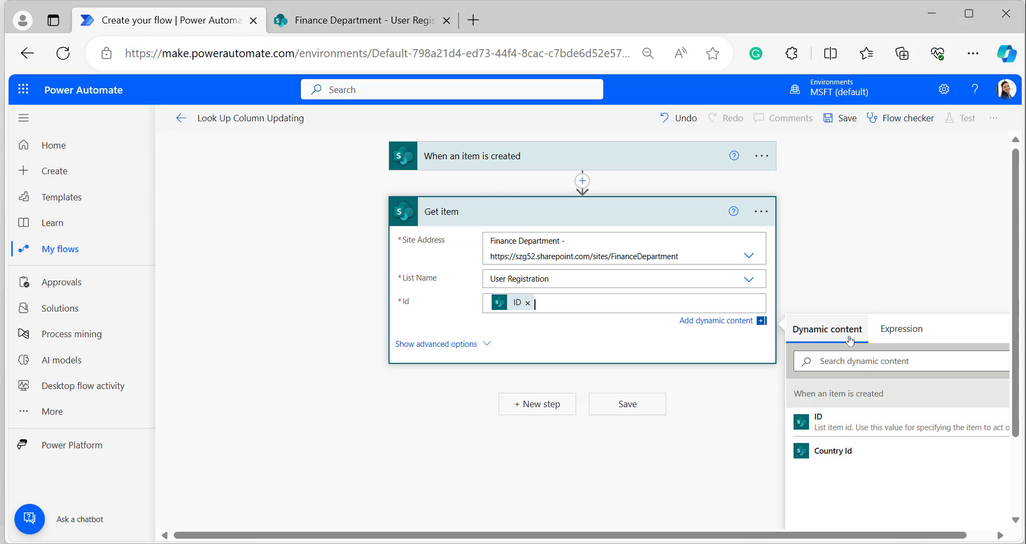
left_click(538, 406)
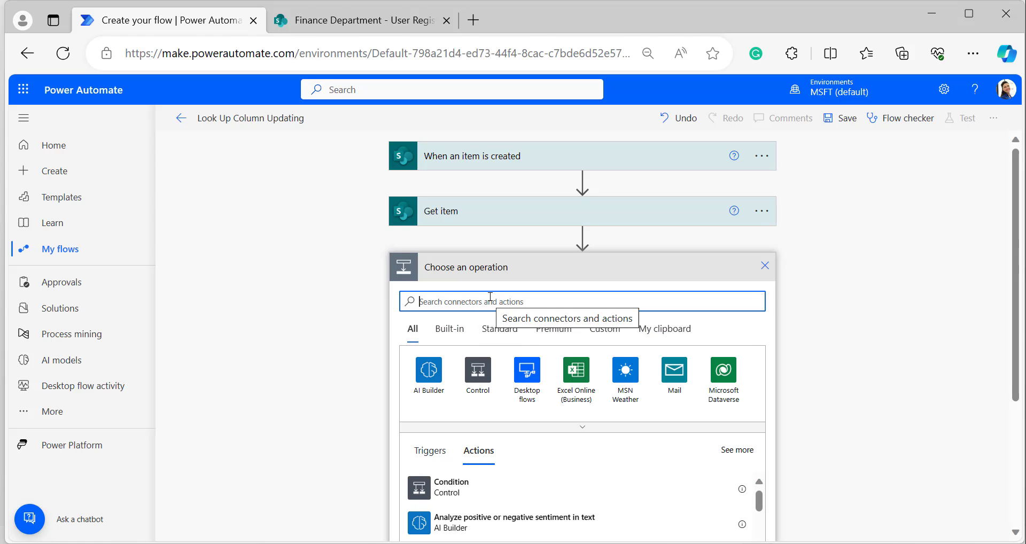
Add a Condition checking that Location: City is equal to San Francisco
type("con")
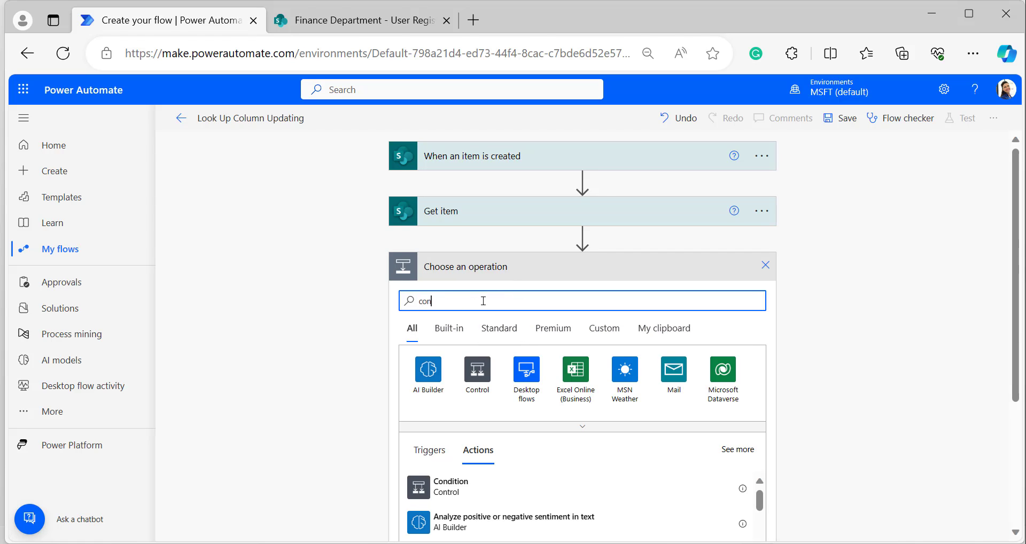
left_click(468, 501)
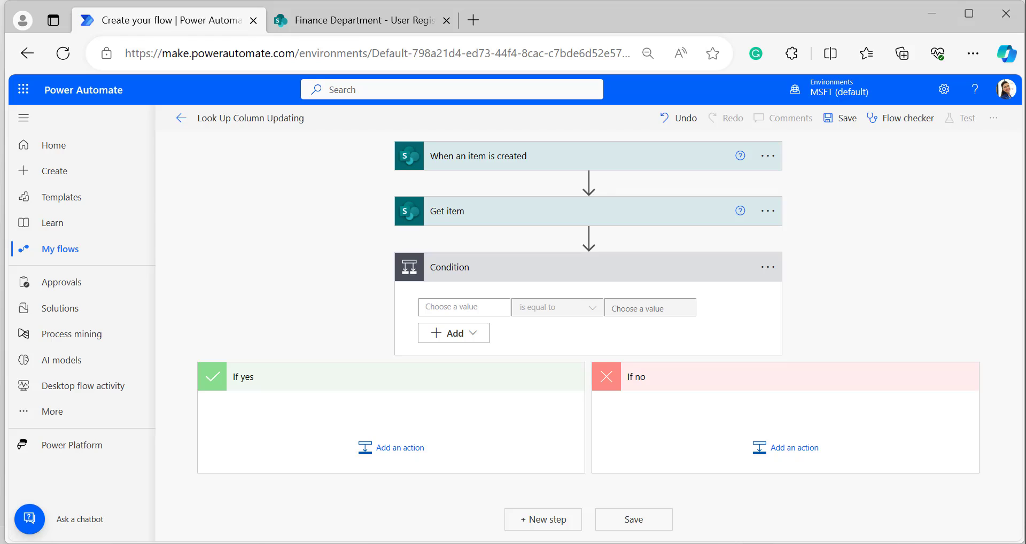
left_click(464, 307)
scroll(615, 468, "down", 1)
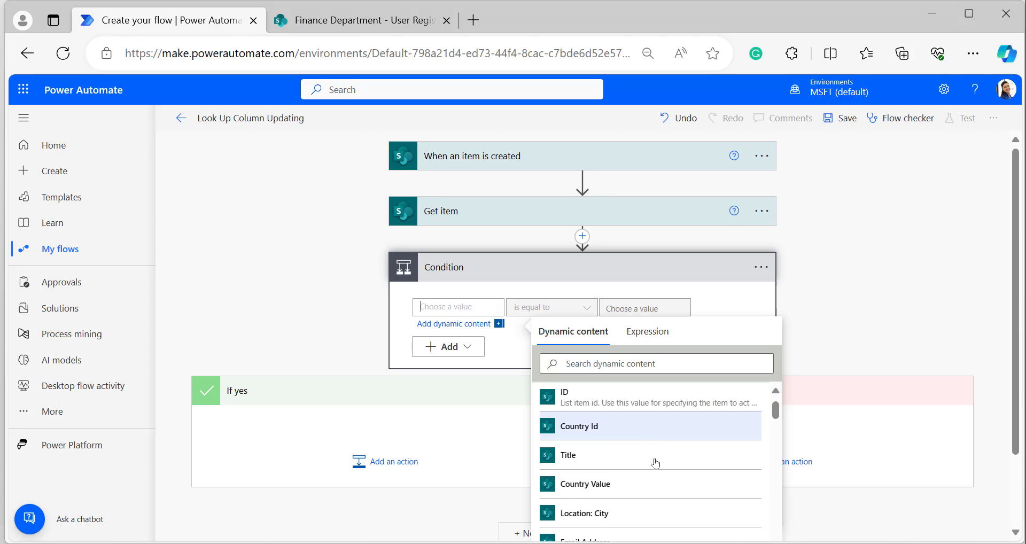
scroll(616, 468, "down", 1)
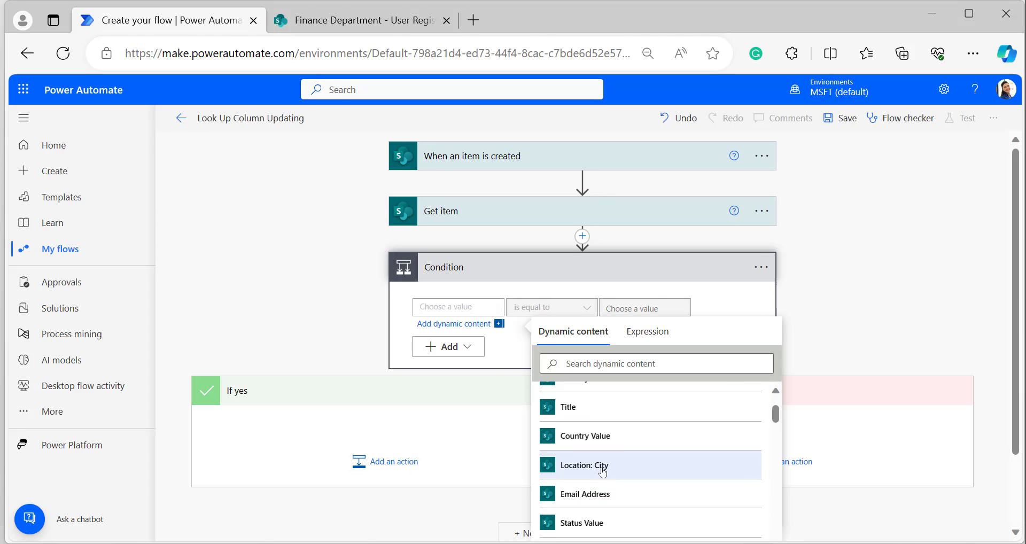
left_click(602, 470)
left_click(634, 307)
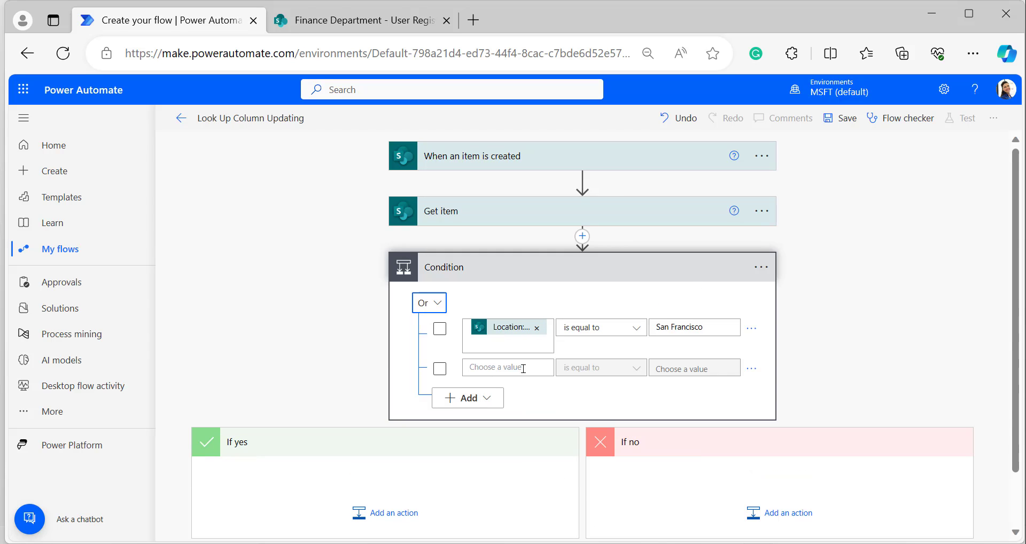
Add an Or row checking that Location: City equals New York
left_click(523, 368)
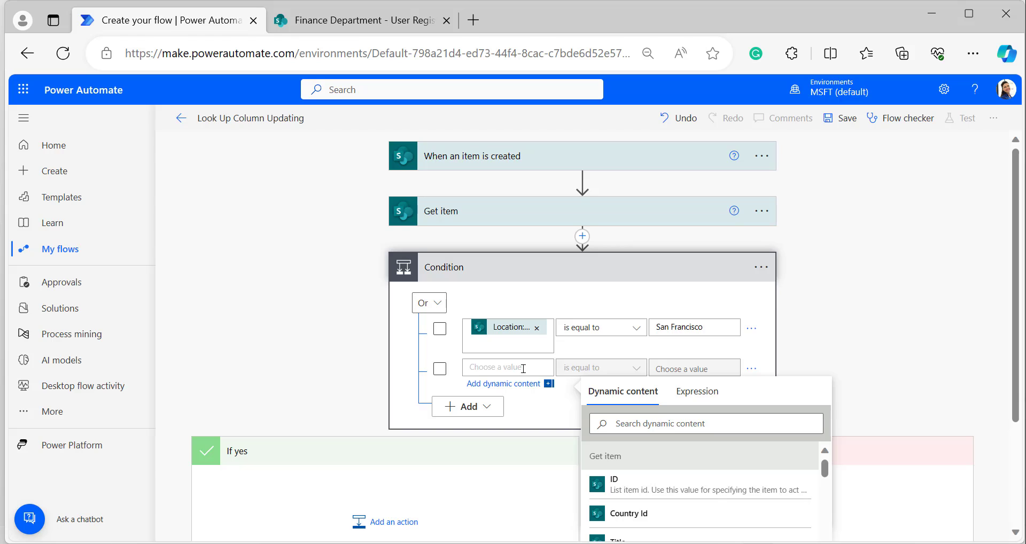
type("loc")
left_click(608, 485)
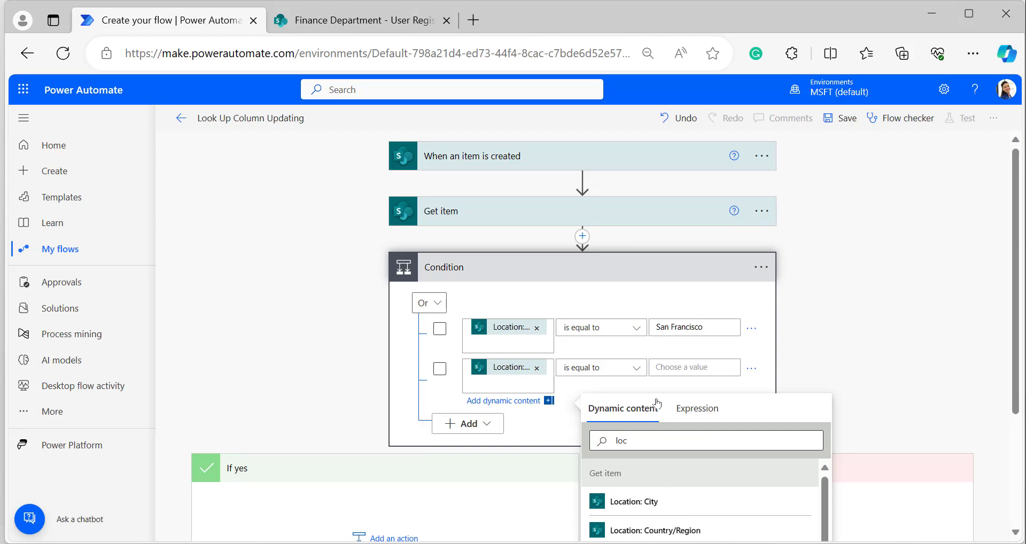
left_click(676, 367)
type("New York")
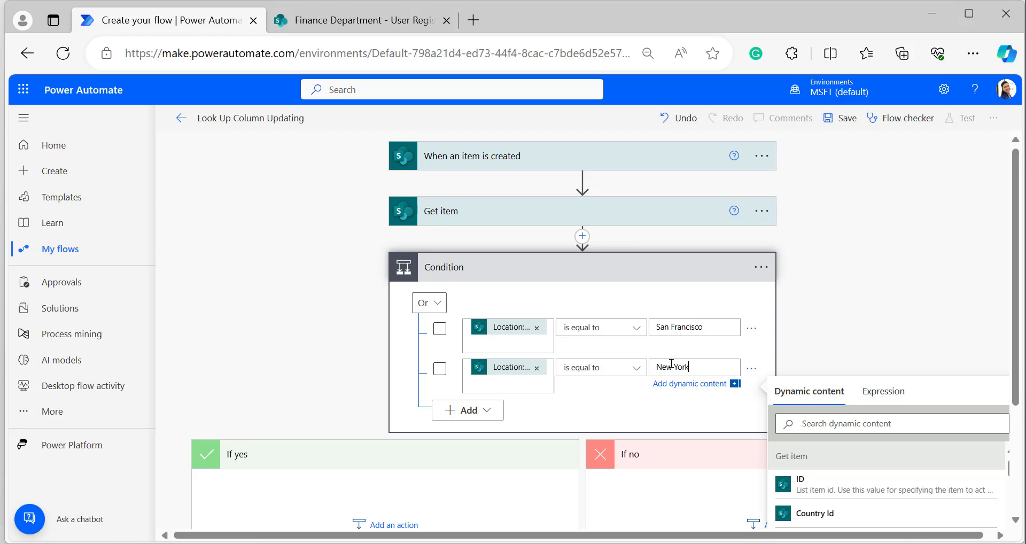
scroll(325, 372, "down", 2)
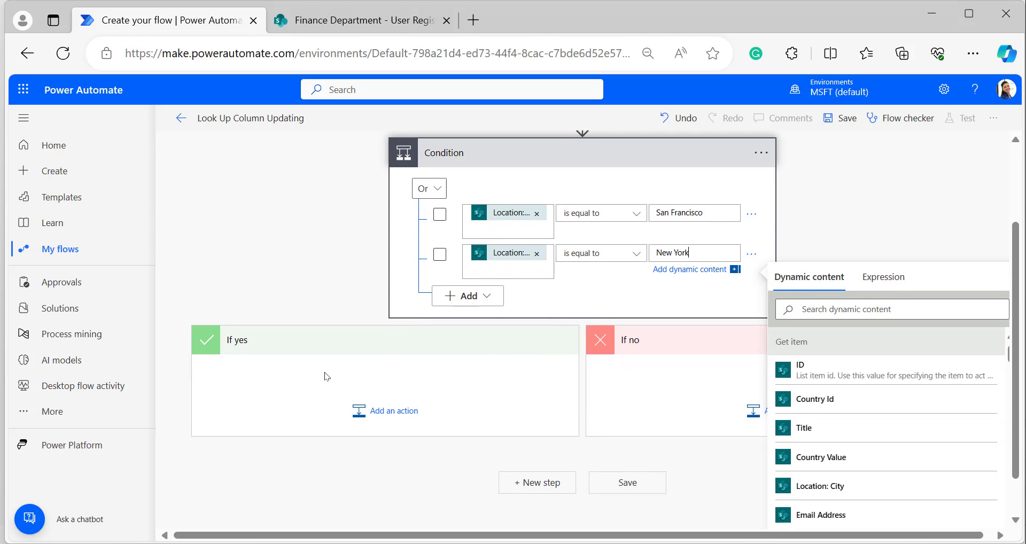
left_click(394, 409)
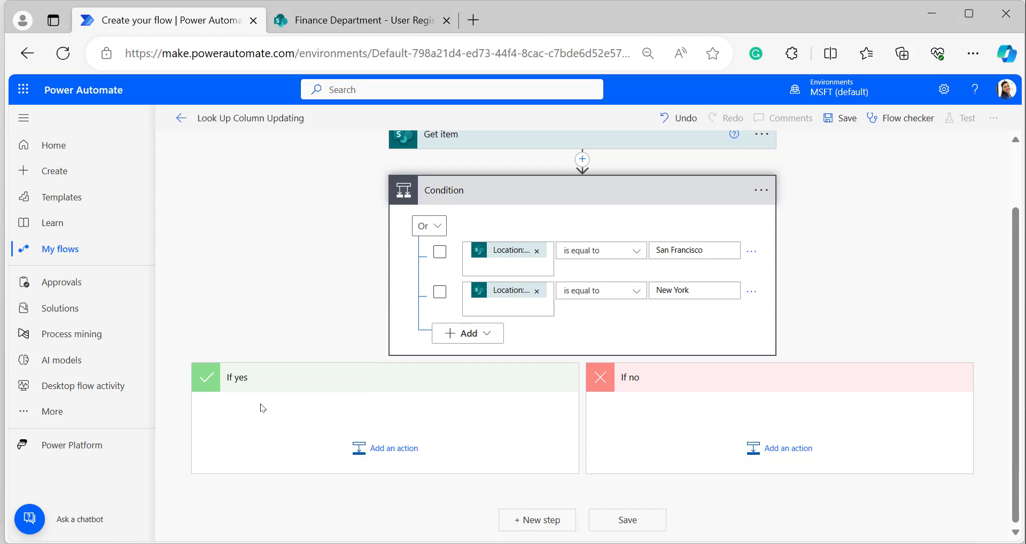
Under If yes, add SharePoint Update item on User Registration setting Country Id to United states of America
left_click(379, 447)
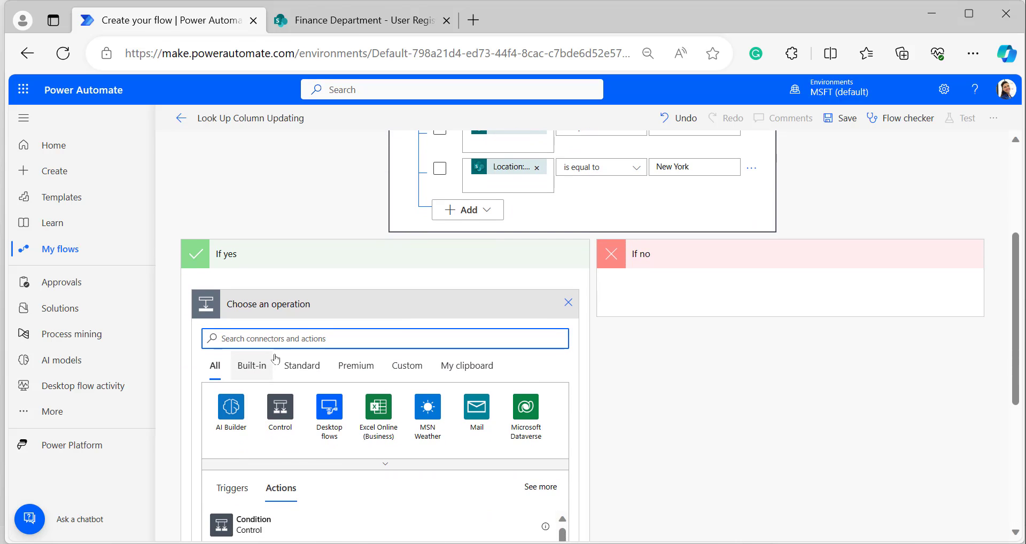
type("Update")
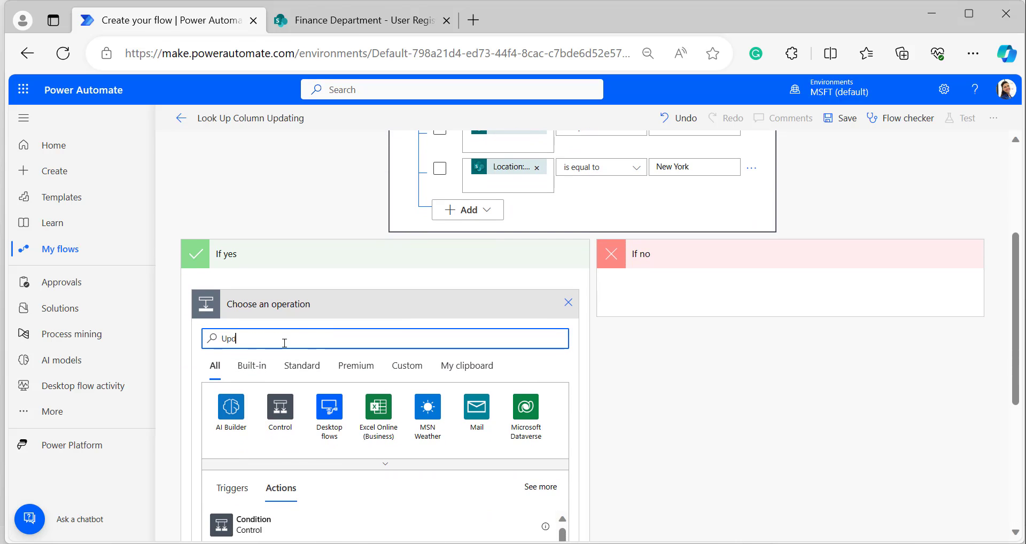
left_click(551, 309)
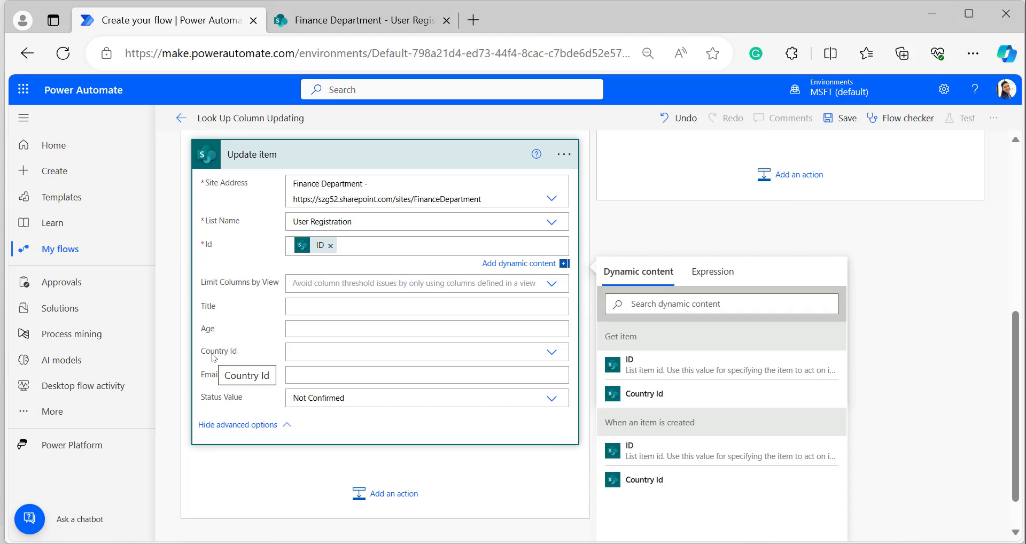
left_click(235, 424)
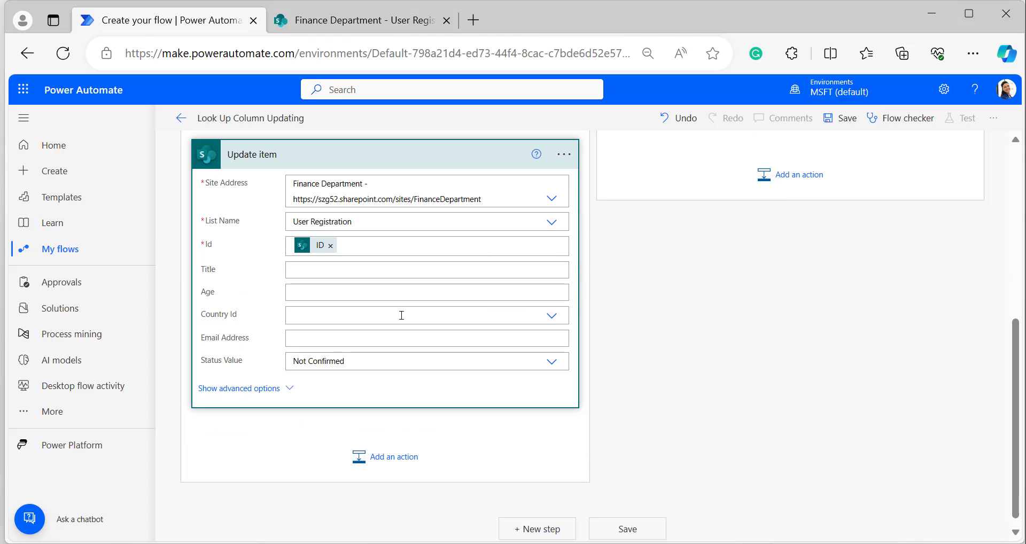
left_click(551, 317)
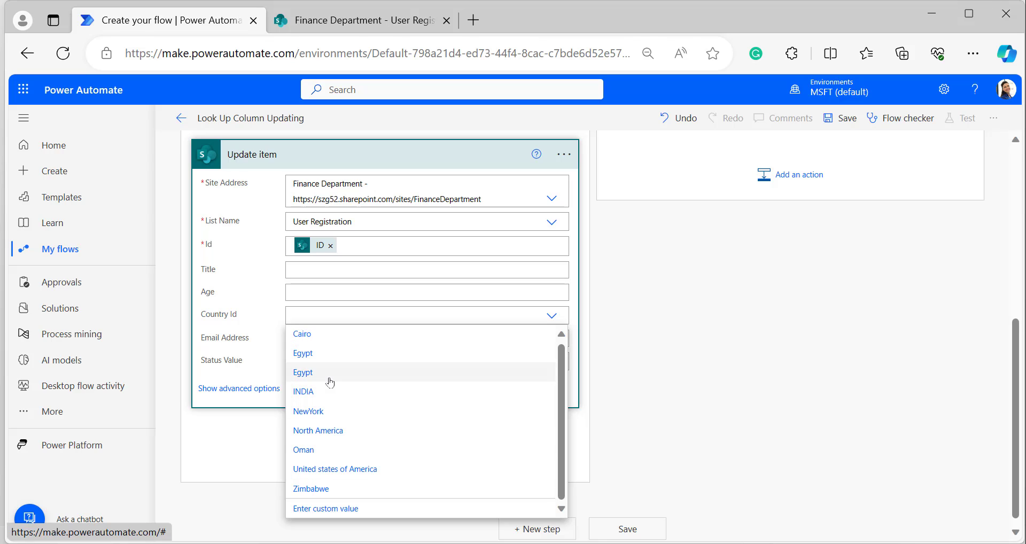
left_click(343, 473)
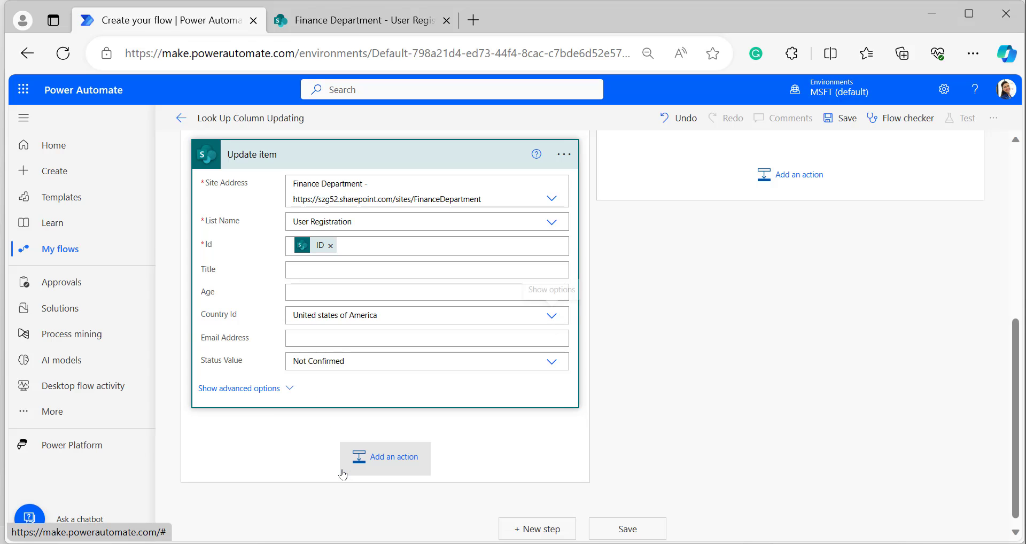
scroll(549, 392, "up", 6)
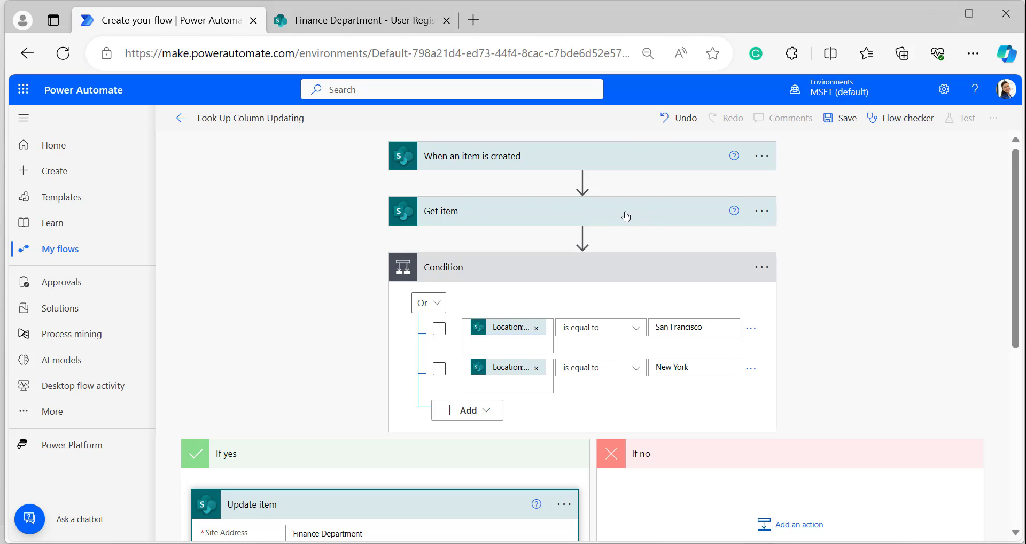
Save the Look Up Column Updating flow and start a manual test run
left_click(497, 267)
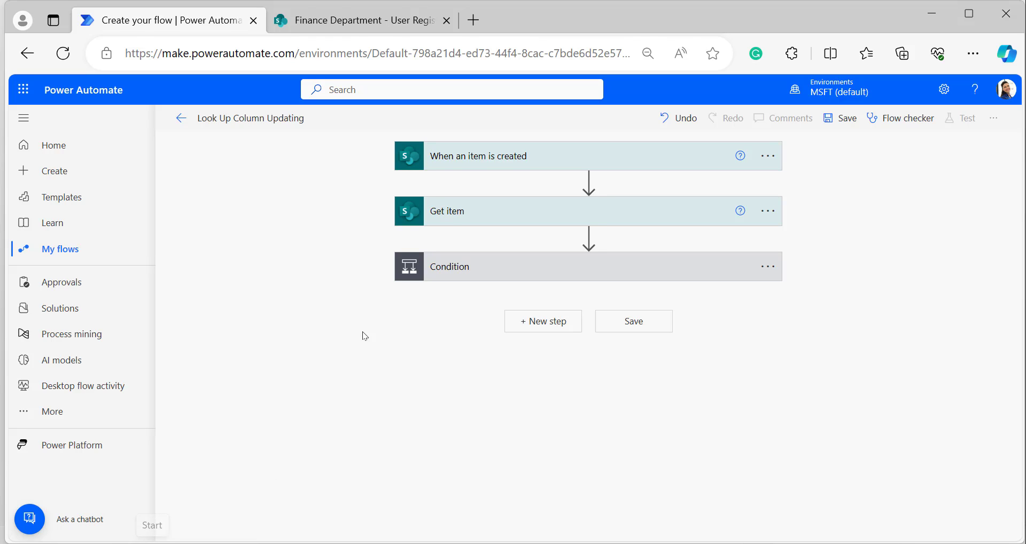
left_click(844, 118)
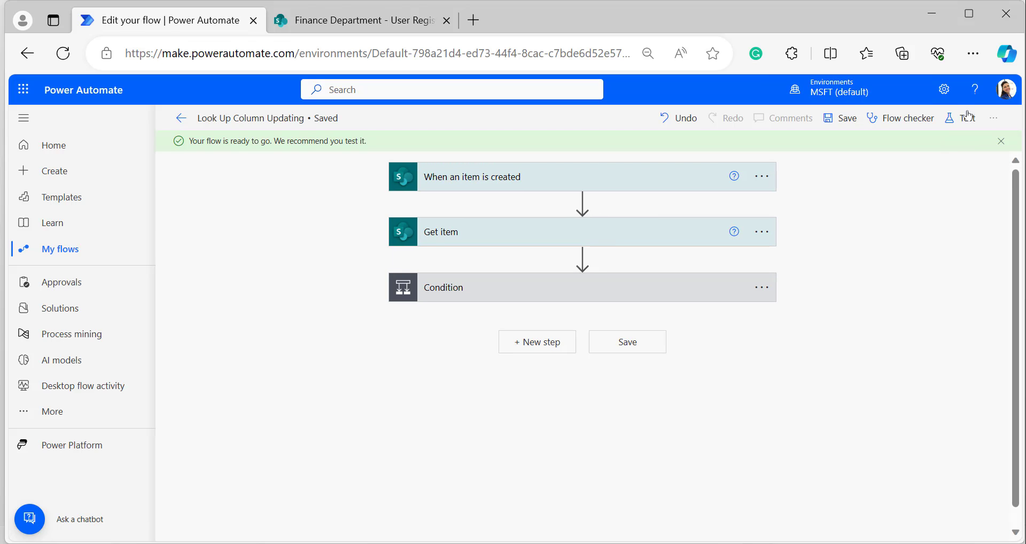
left_click(966, 118)
left_click(780, 149)
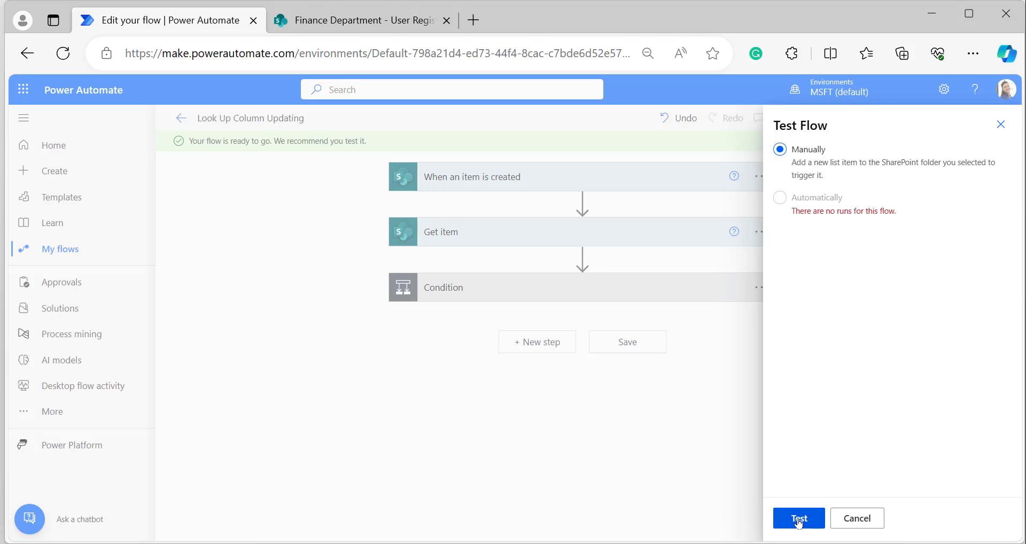
left_click(799, 519)
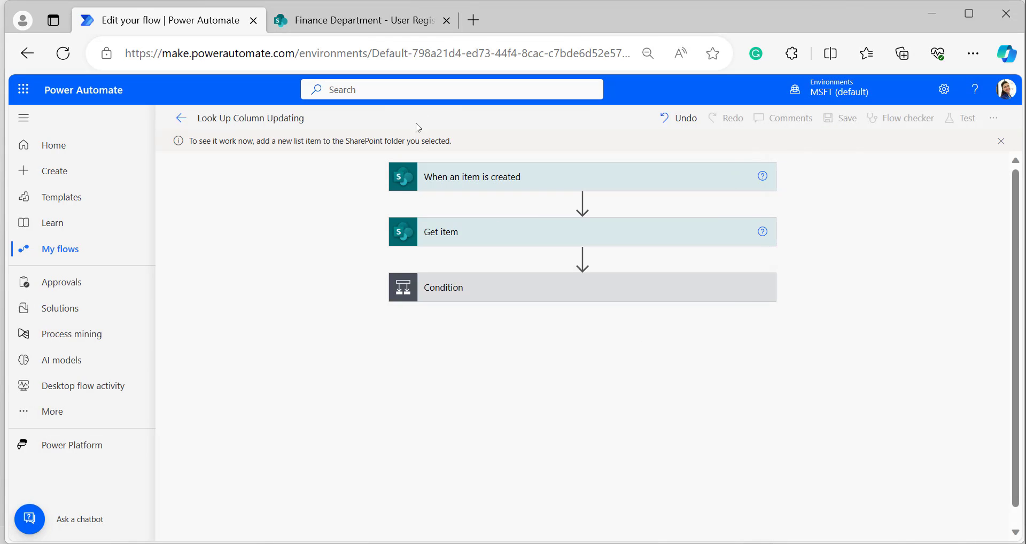
In grid view, add a User Registration row with the user's name, age 26, San Francisco Federal Credit Union
left_click(330, 15)
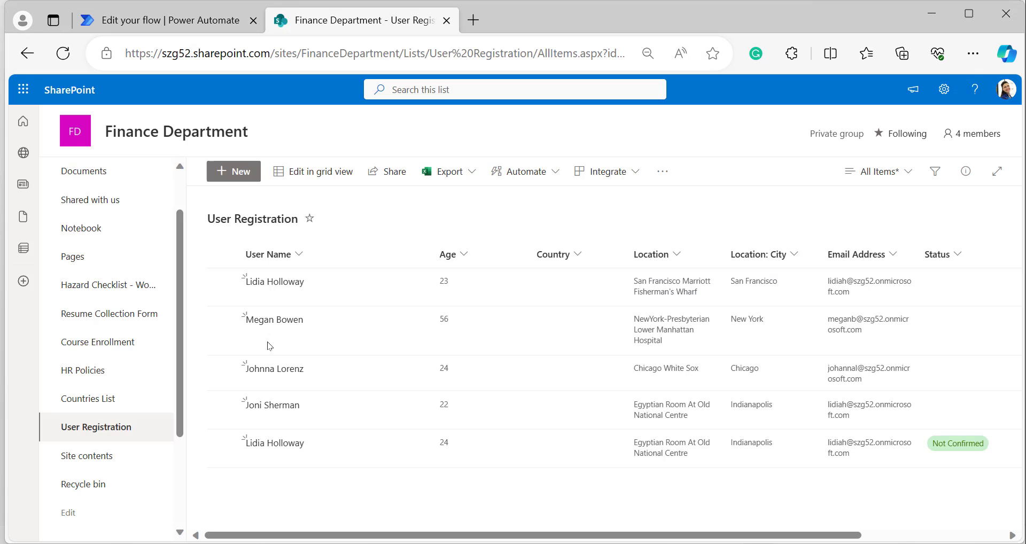
left_click(298, 172)
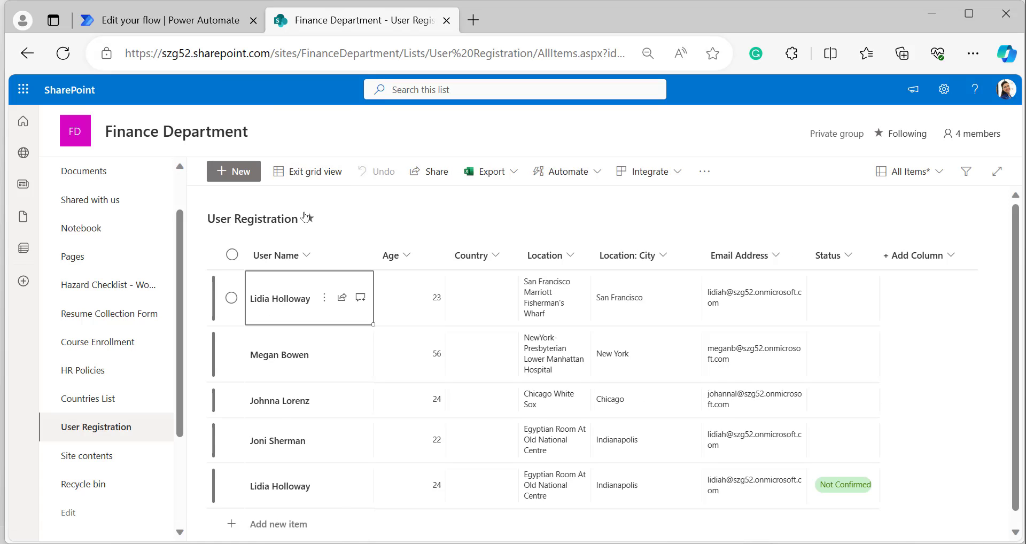
left_click(290, 504)
type("Megan Bowen")
key("Tab")
type("26")
left_click(550, 508)
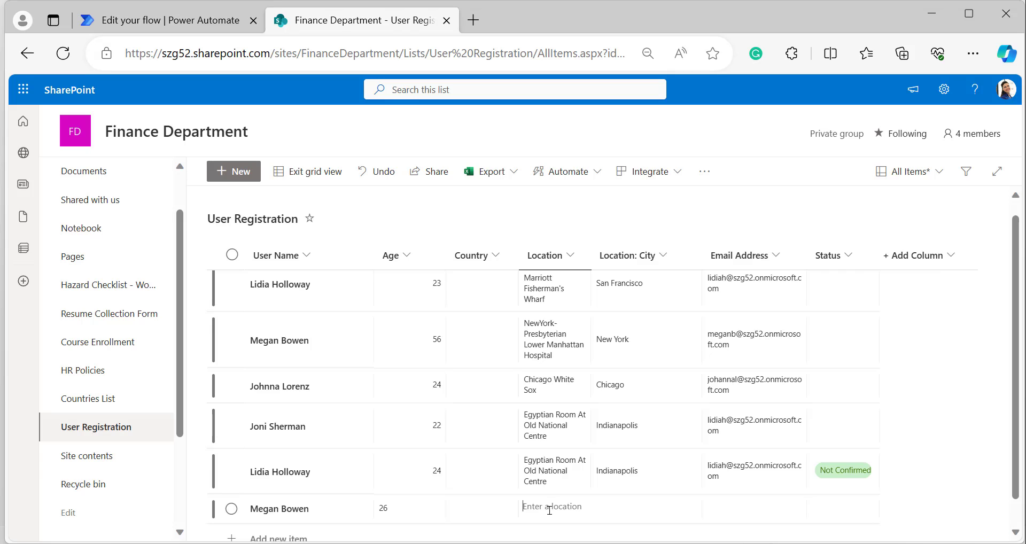
type("San Francisco Federal Credit Union")
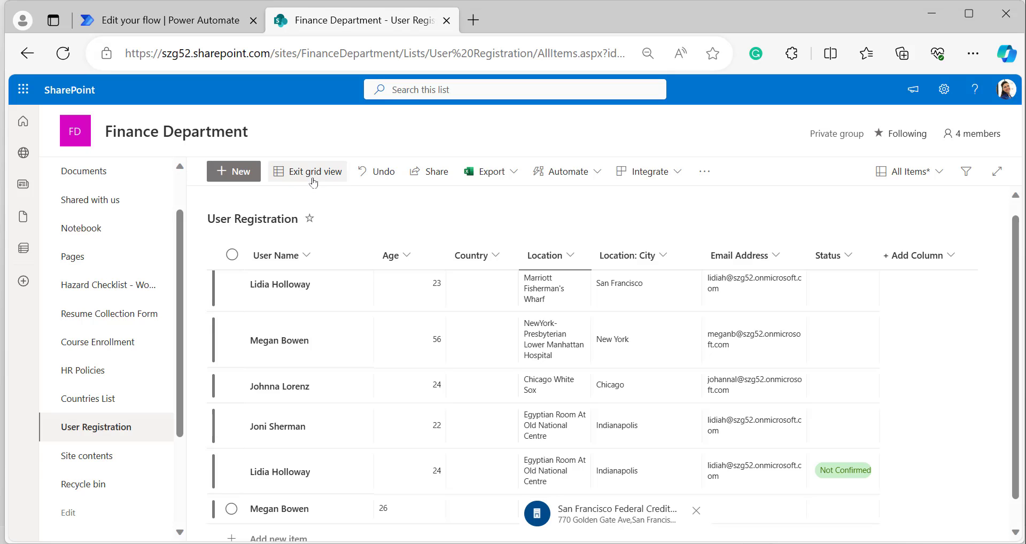
key("Return")
left_click(314, 171)
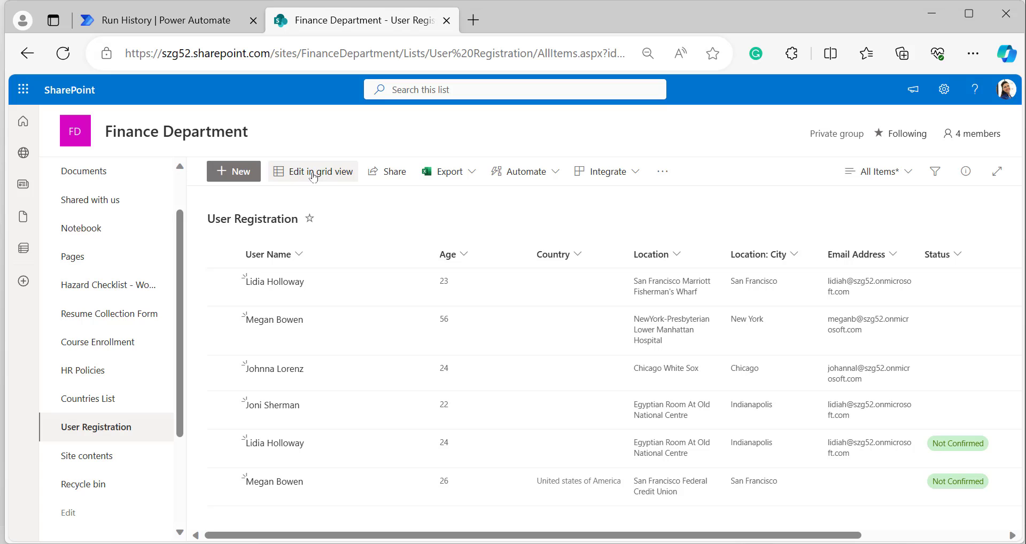